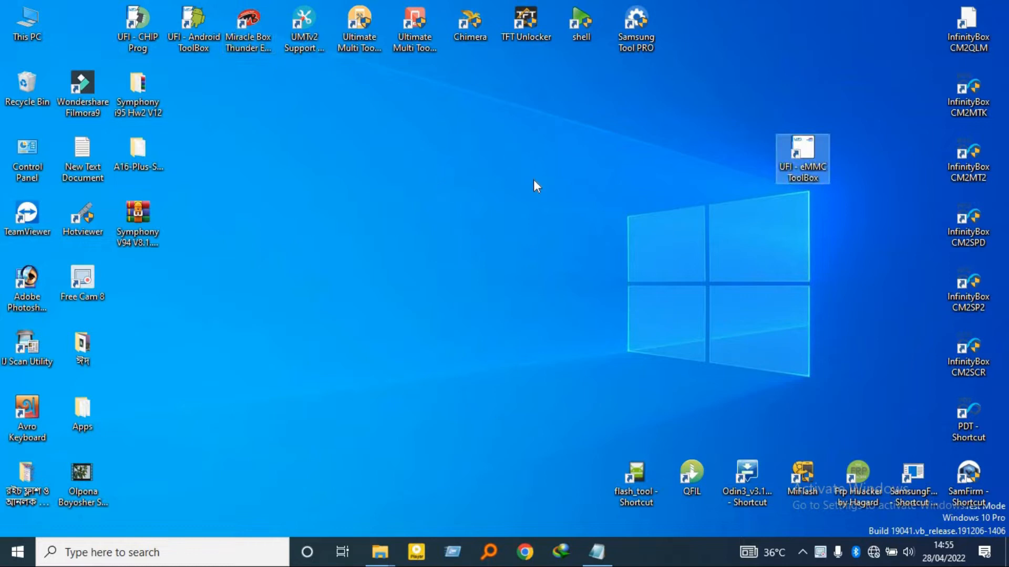
{"action": "left_click", "coordinate": [536, 184]}
{"action": "left_click_drag", "start_coordinate": [814, 152], "coordinate": [799, 150]}
{"action": "double_click", "coordinate": [798, 151]}
{"action": "right_click", "coordinate": [557, 142]}
{"action": "left_click", "coordinate": [570, 187]}
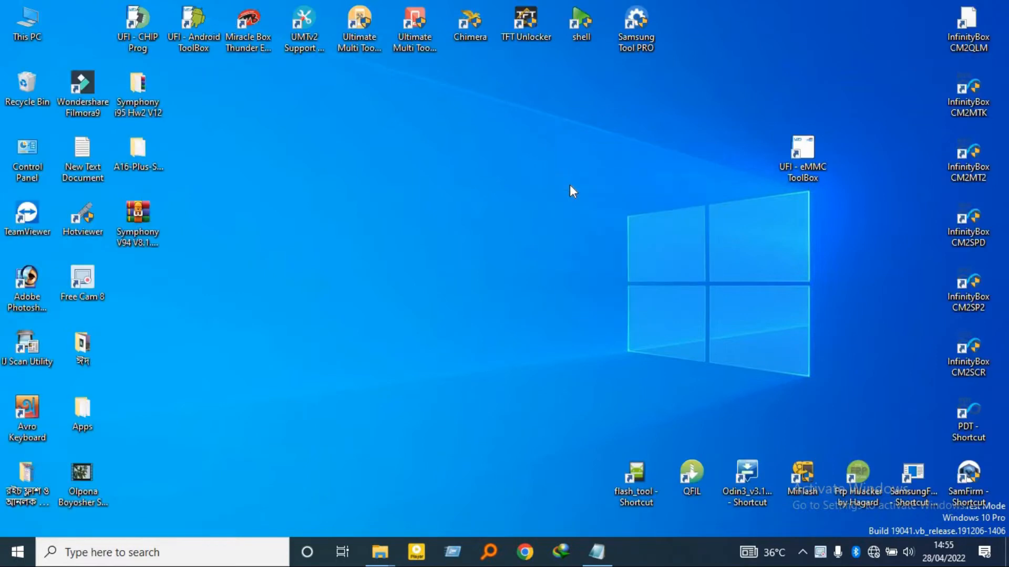
{"action": "right_click", "coordinate": [558, 143]}
{"action": "left_click", "coordinate": [572, 188]}
{"action": "left_click_drag", "start_coordinate": [860, 114], "coordinate": [625, 251]}
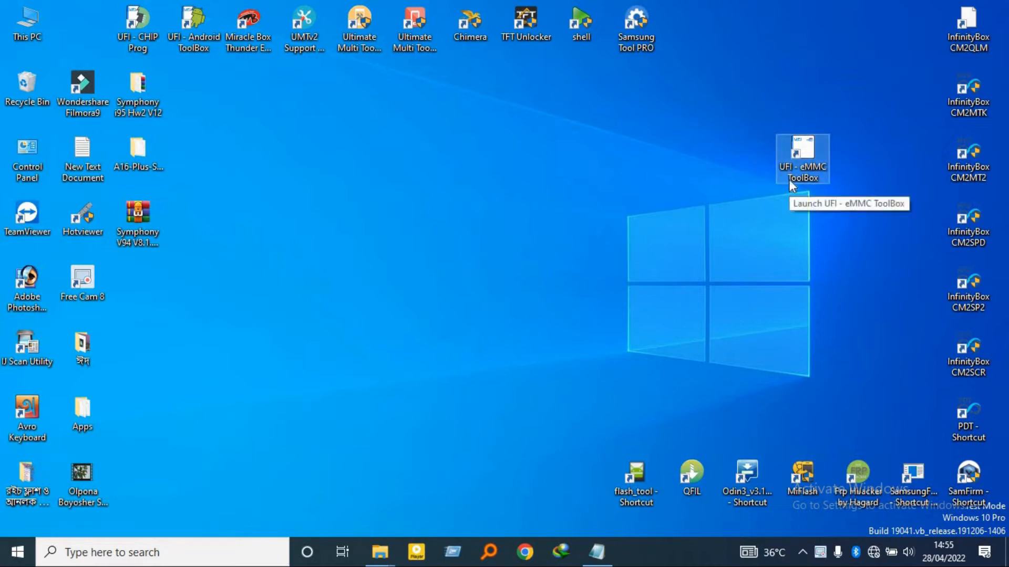
{"action": "right_click", "coordinate": [675, 139]}
{"action": "left_click", "coordinate": [704, 180]}
Launch UFI eMMC ToolBox from its desktop shortcut
{"action": "double_click", "coordinate": [806, 161]}
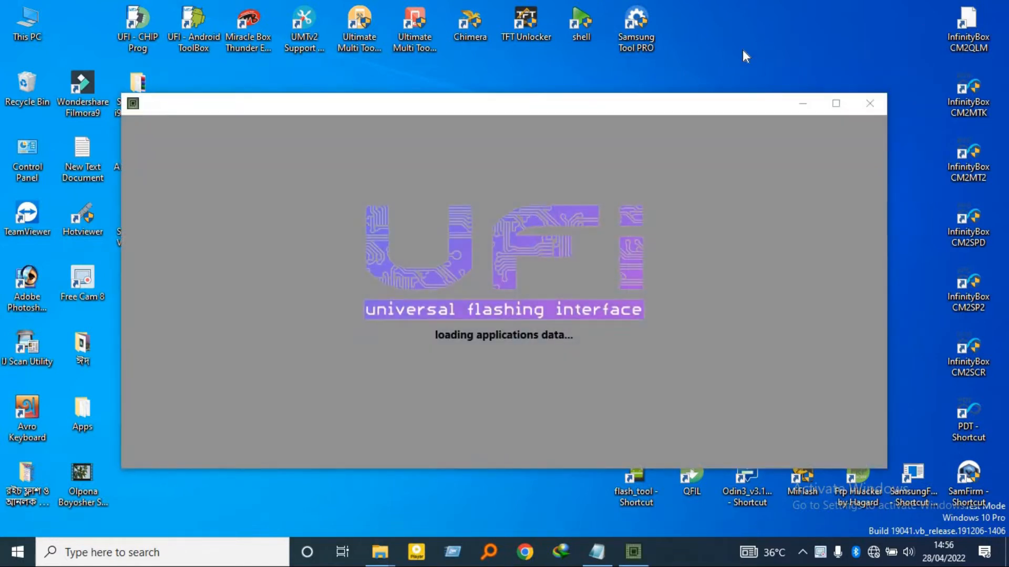
{"action": "right_click", "coordinate": [742, 50]}
{"action": "left_click", "coordinate": [781, 93]}
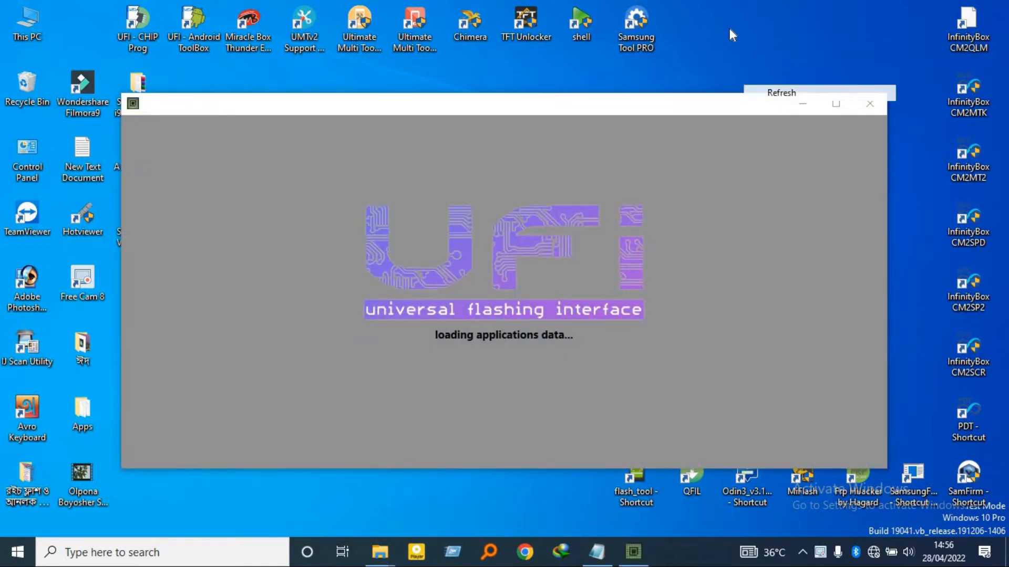
{"action": "right_click", "coordinate": [730, 27]}
{"action": "left_click", "coordinate": [767, 61]}
{"action": "right_click", "coordinate": [727, 15]}
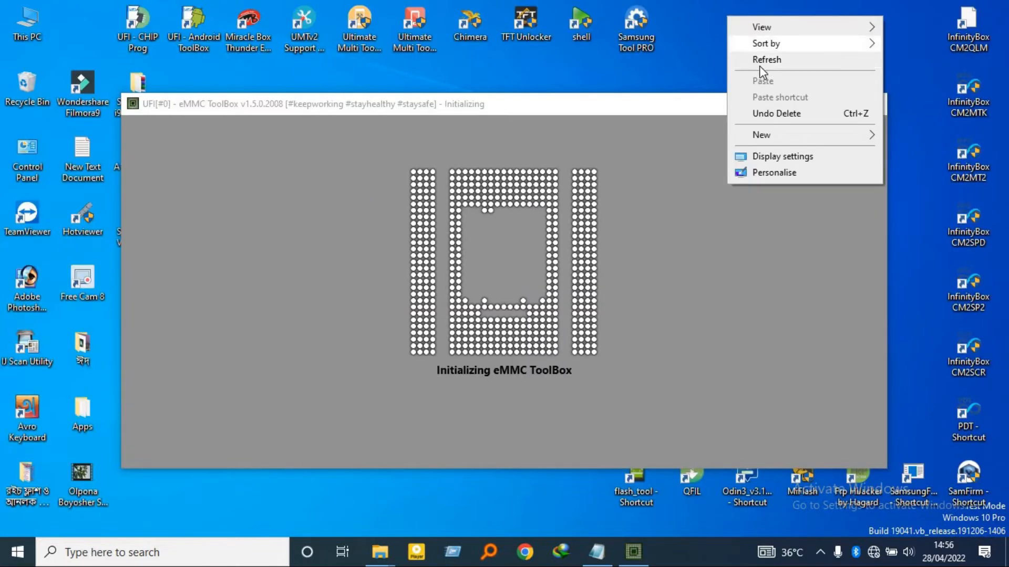
{"action": "left_click", "coordinate": [757, 61]}
{"action": "right_click", "coordinate": [730, 37]}
{"action": "left_click", "coordinate": [764, 83]}
{"action": "right_click", "coordinate": [729, 37]}
{"action": "left_click", "coordinate": [757, 82]}
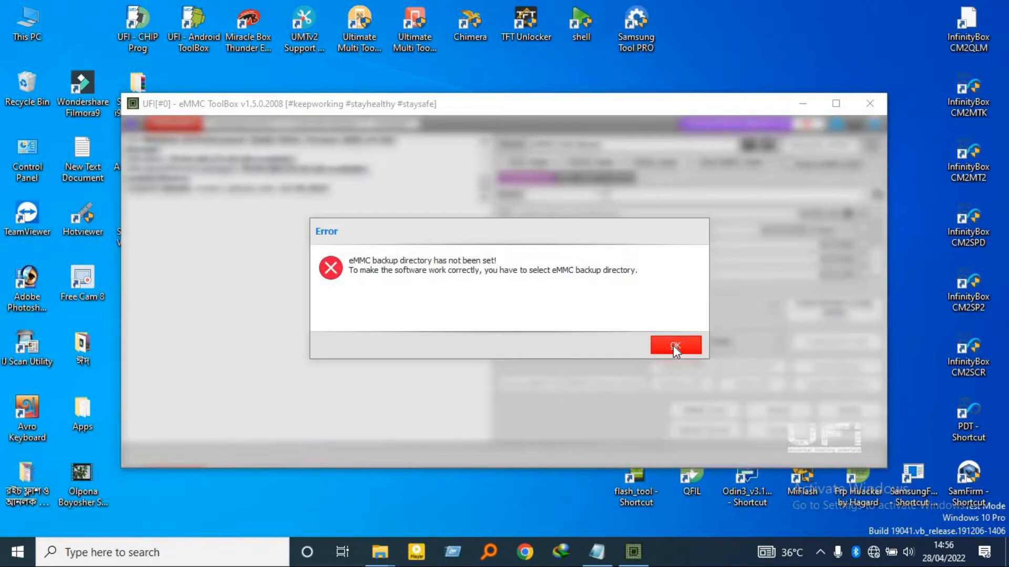
Dismiss the error about the eMMC backup directory and close the Settings dialog with its current dump/backup path
{"action": "left_click", "coordinate": [675, 346]}
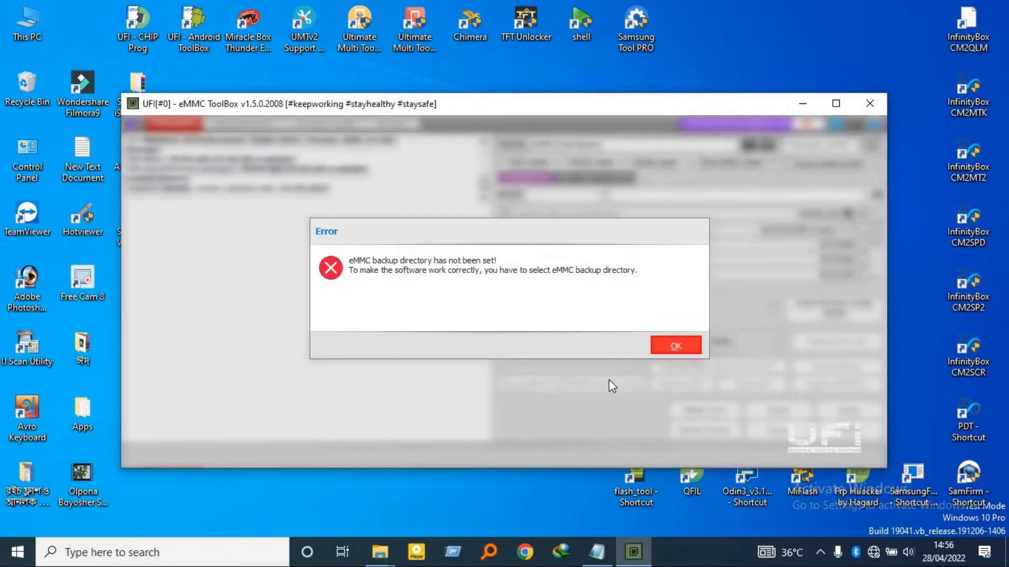
{"action": "left_click", "coordinate": [704, 416]}
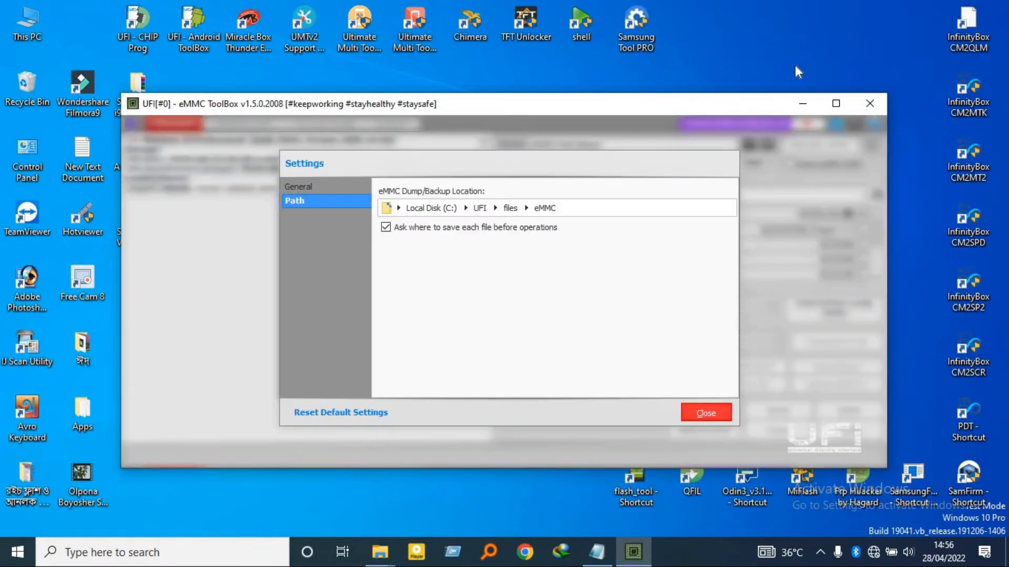
{"action": "right_click", "coordinate": [799, 27]}
{"action": "left_click", "coordinate": [833, 73]}
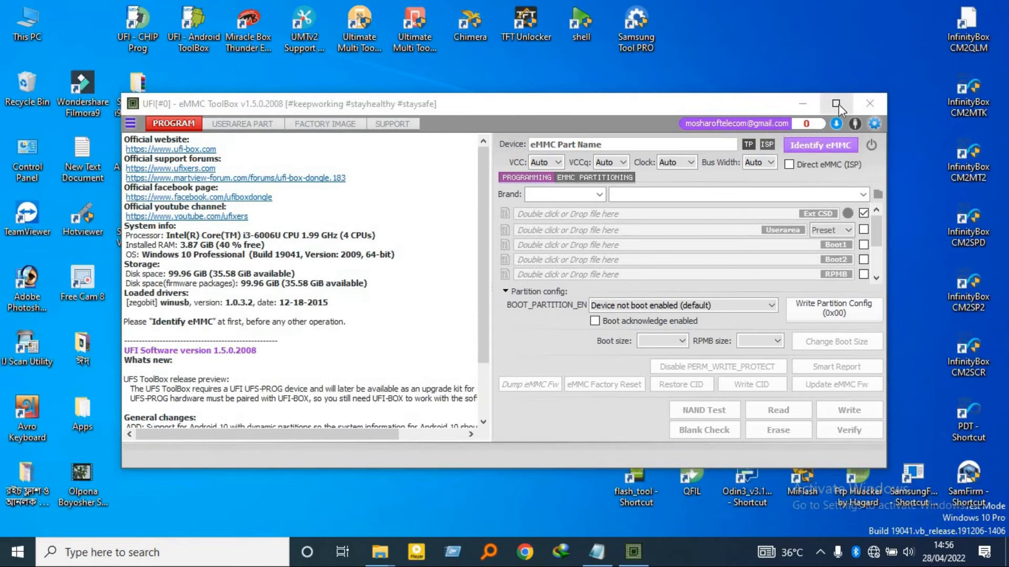
Maximize the toolbox, identify the connected eMMC, and highlight the manufacturer and board lines in the log
{"action": "left_click", "coordinate": [835, 103]}
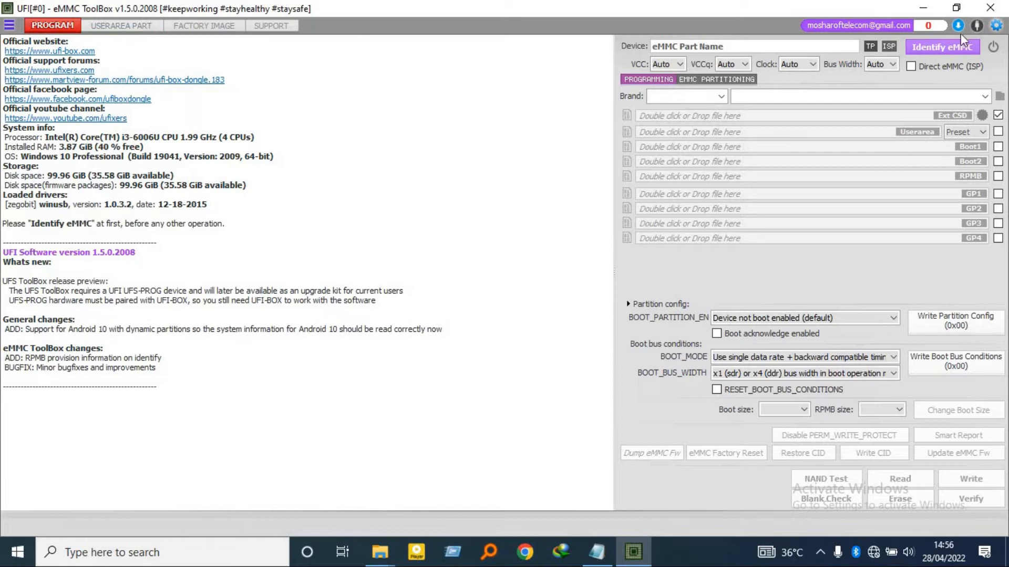
{"action": "left_click", "coordinate": [940, 46]}
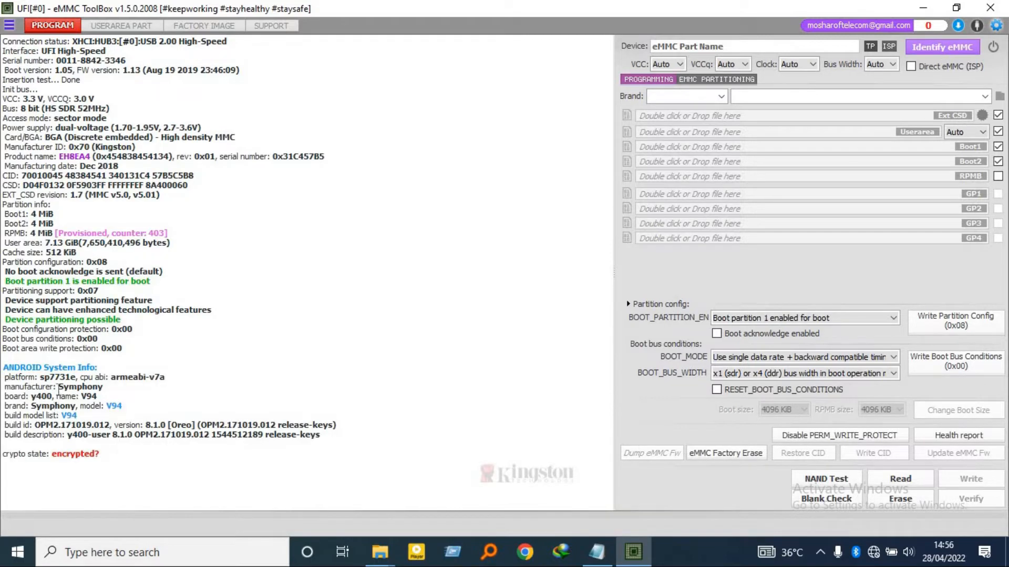
{"action": "left_click_drag", "start_coordinate": [66, 390], "coordinate": [101, 397]}
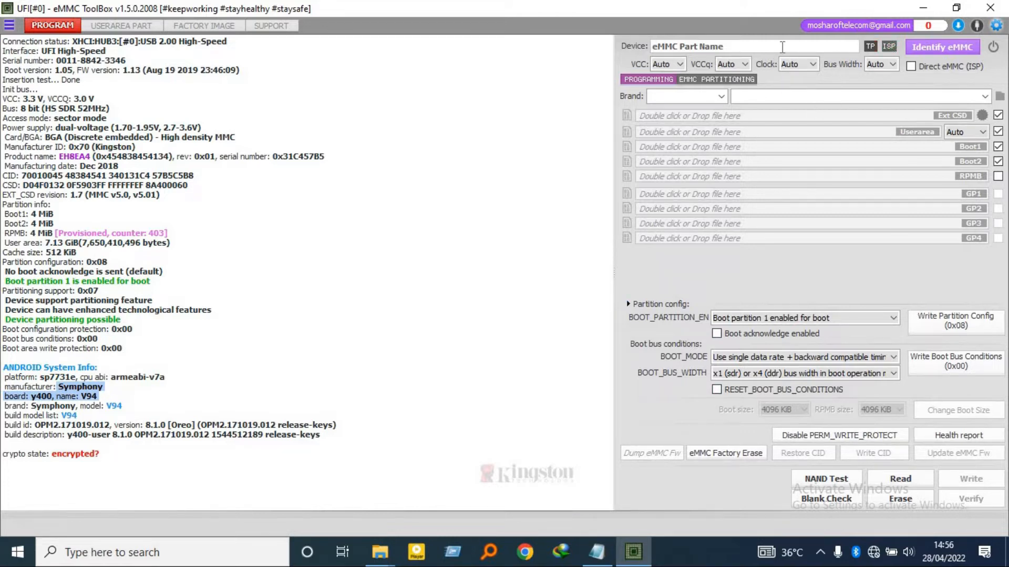
Restore the toolbox to a smaller window and move it so the Symphony V94 firmware archive on the desktop is uncovered
{"action": "left_click", "coordinate": [956, 8]}
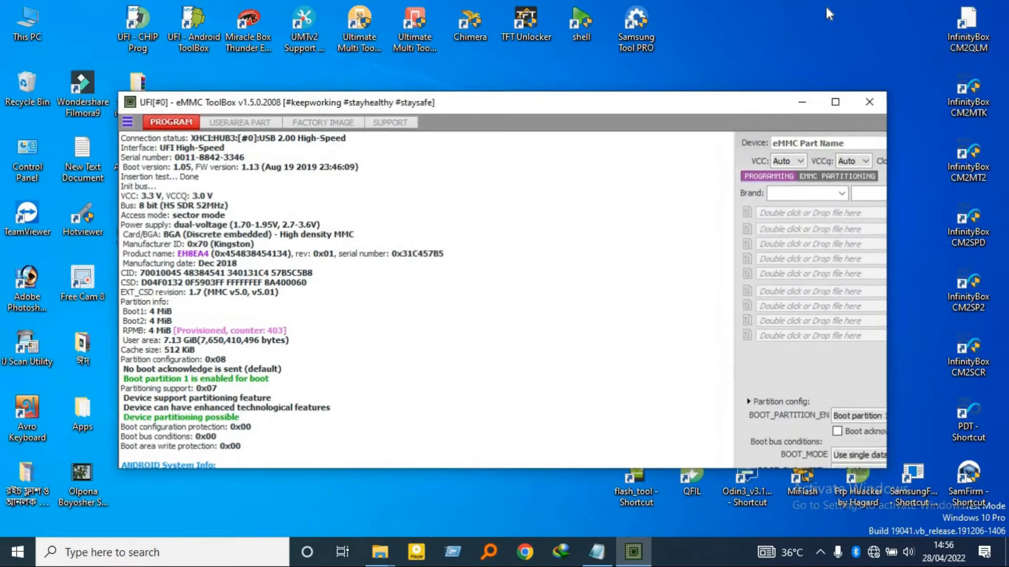
{"action": "right_click", "coordinate": [739, 31]}
{"action": "left_click", "coordinate": [748, 74]}
{"action": "left_click_drag", "start_coordinate": [668, 100], "coordinate": [769, 29]}
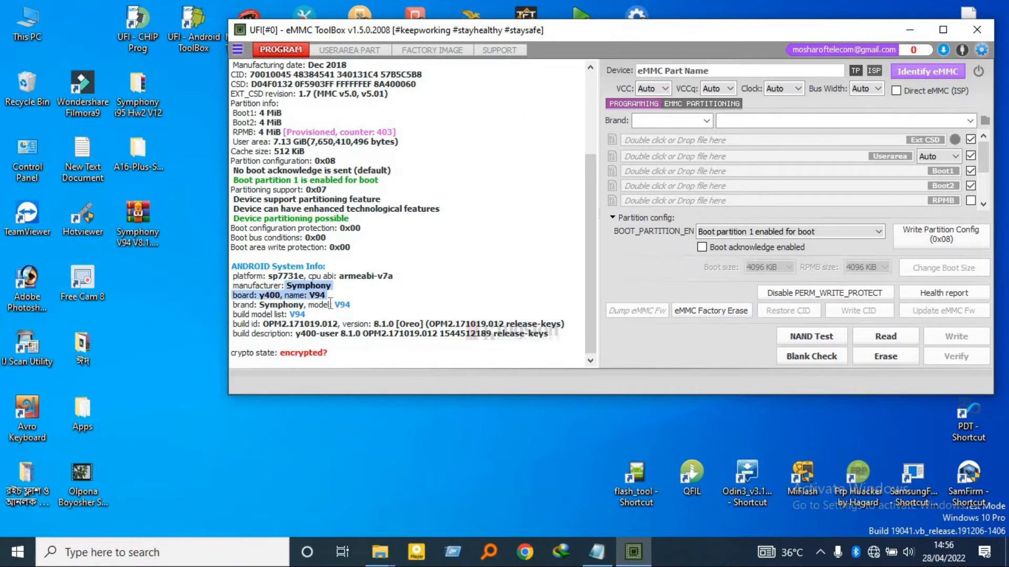
{"action": "left_click", "coordinate": [195, 308]}
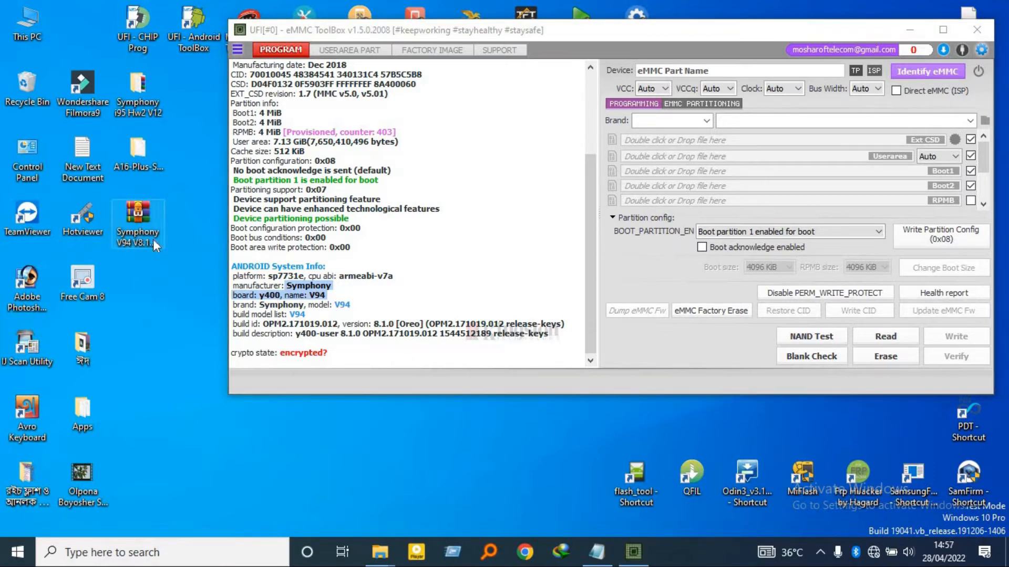
Extract the Symphony V94 V8.1.0 Oreo archive into its own desktop folder and place that folder beneath the archive
{"action": "right_click", "coordinate": [140, 215]}
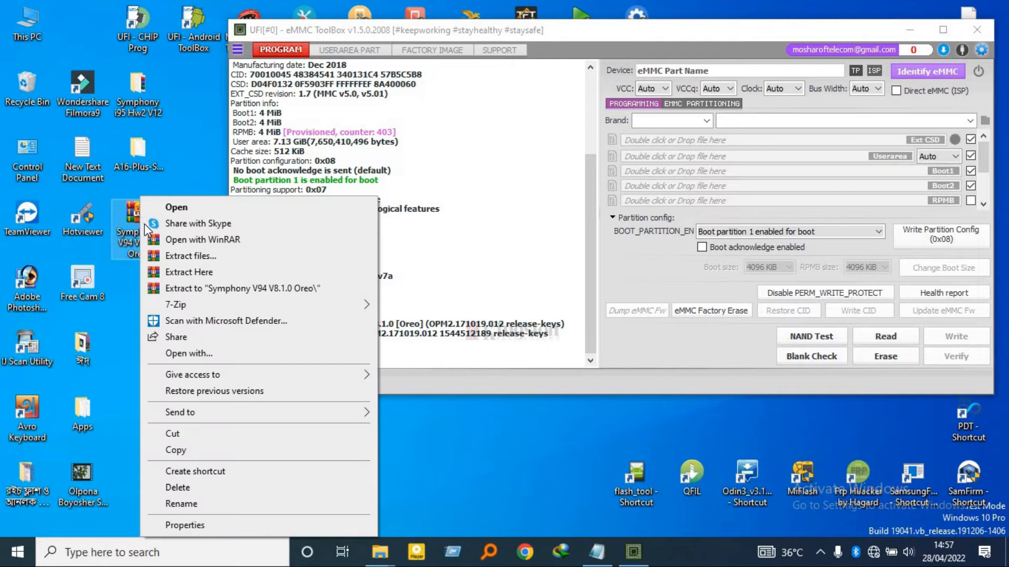
{"action": "left_click", "coordinate": [164, 288]}
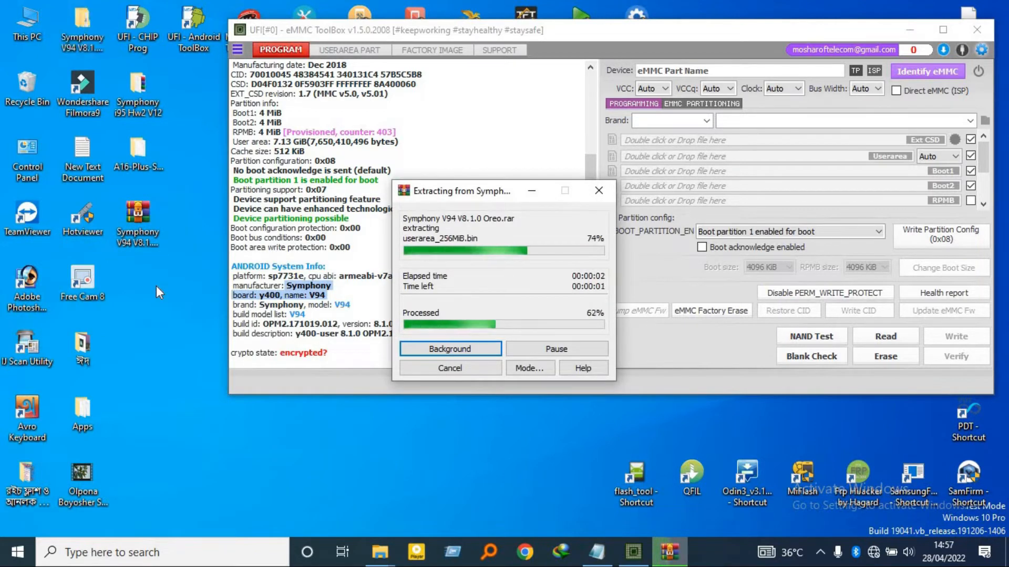
{"action": "left_click_drag", "start_coordinate": [93, 33], "coordinate": [146, 285]}
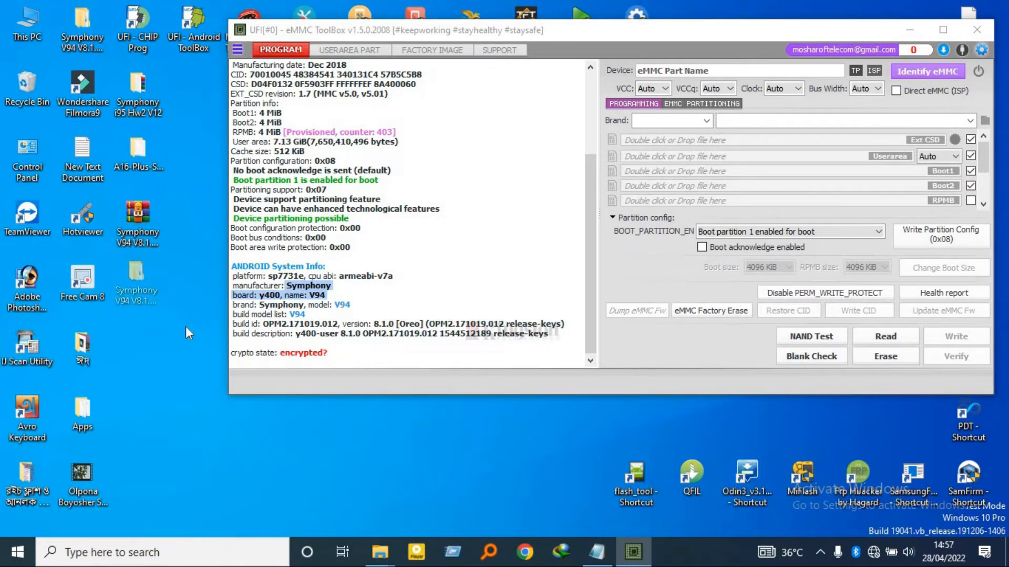
Open the inner Symphony V94 V8.1.0 Oreo folder and position its window beside the toolbox's file slots
{"action": "double_click", "coordinate": [144, 308]}
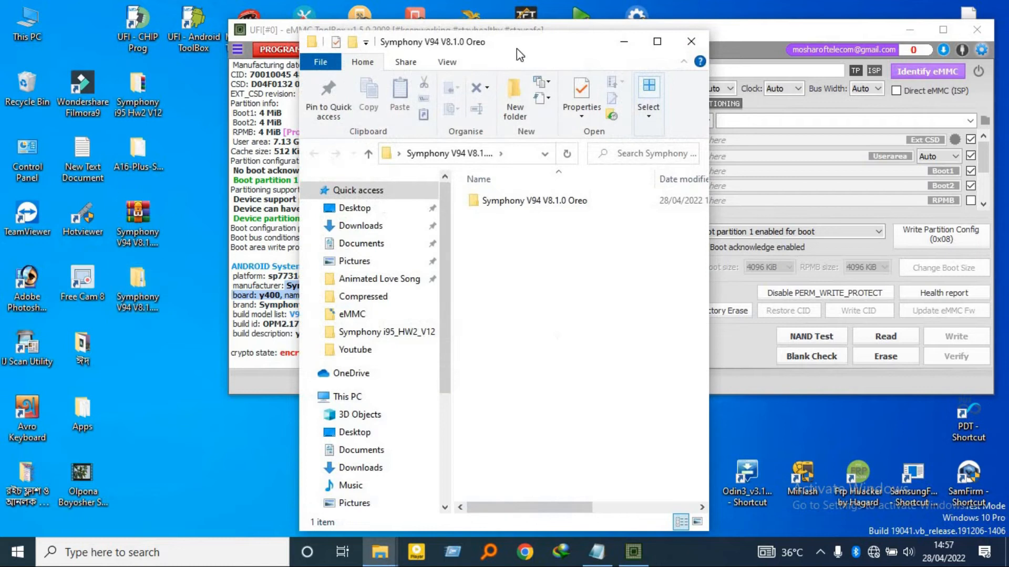
{"action": "left_click_drag", "start_coordinate": [480, 47], "coordinate": [163, 26]}
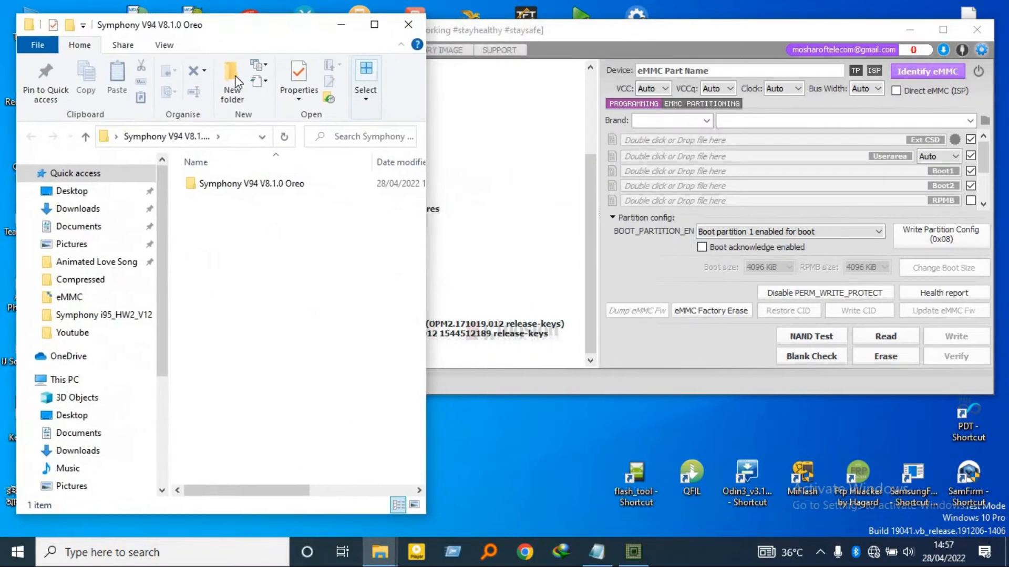
{"action": "double_click", "coordinate": [236, 184]}
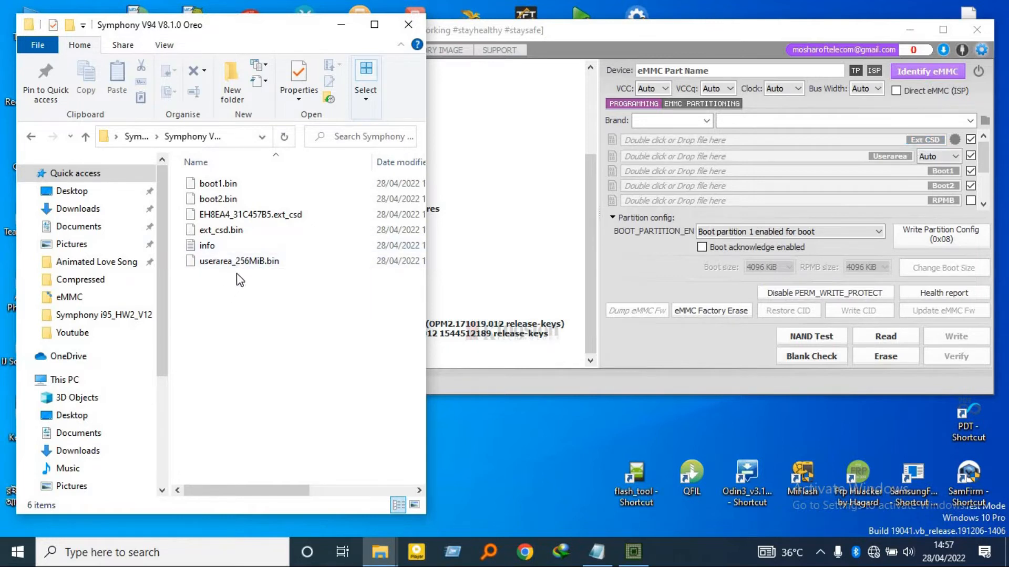
Load ext_csd.bin into the Ext CSD slot and userarea_256MiB.bin into the Userarea slot
{"action": "left_click_drag", "start_coordinate": [197, 229], "coordinate": [813, 140]}
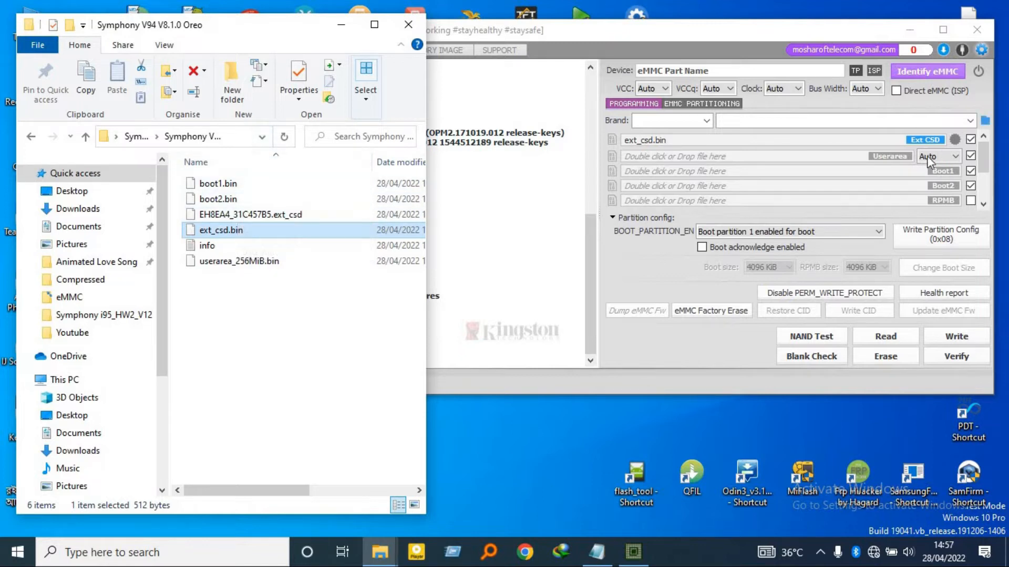
{"action": "left_click", "coordinate": [204, 263]}
{"action": "left_click_drag", "start_coordinate": [203, 263], "coordinate": [707, 156]}
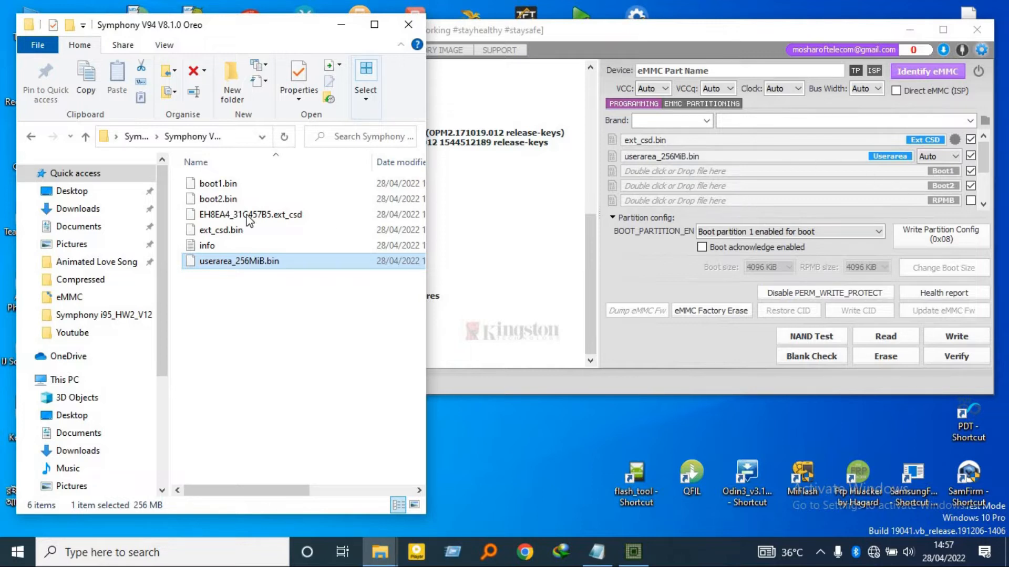
Load boot1.bin into the Boot1 slot and boot2.bin into the Boot2 slot
{"action": "left_click_drag", "start_coordinate": [207, 185], "coordinate": [688, 172]}
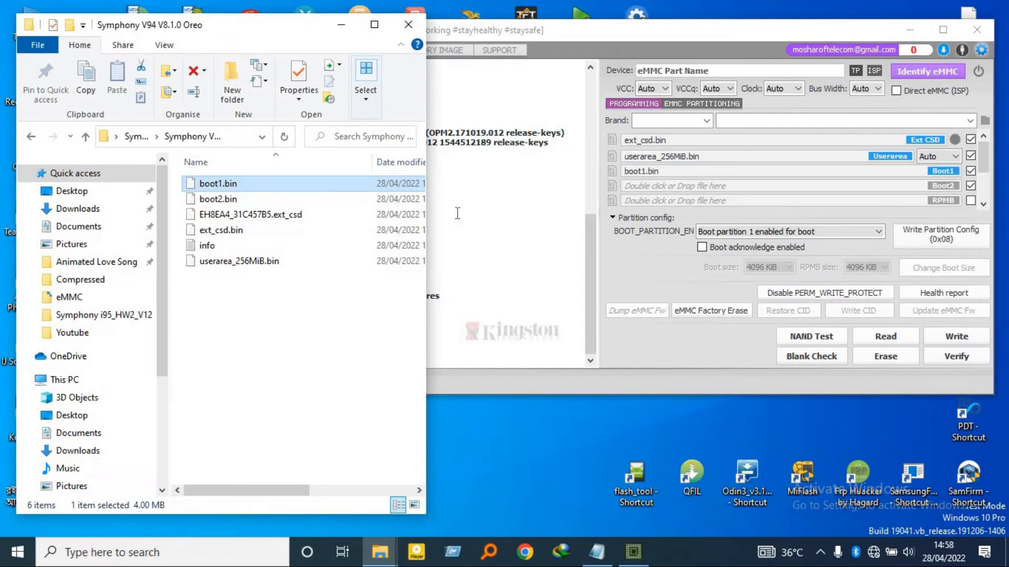
{"action": "left_click", "coordinate": [219, 200]}
{"action": "left_click_drag", "start_coordinate": [249, 206], "coordinate": [683, 187]}
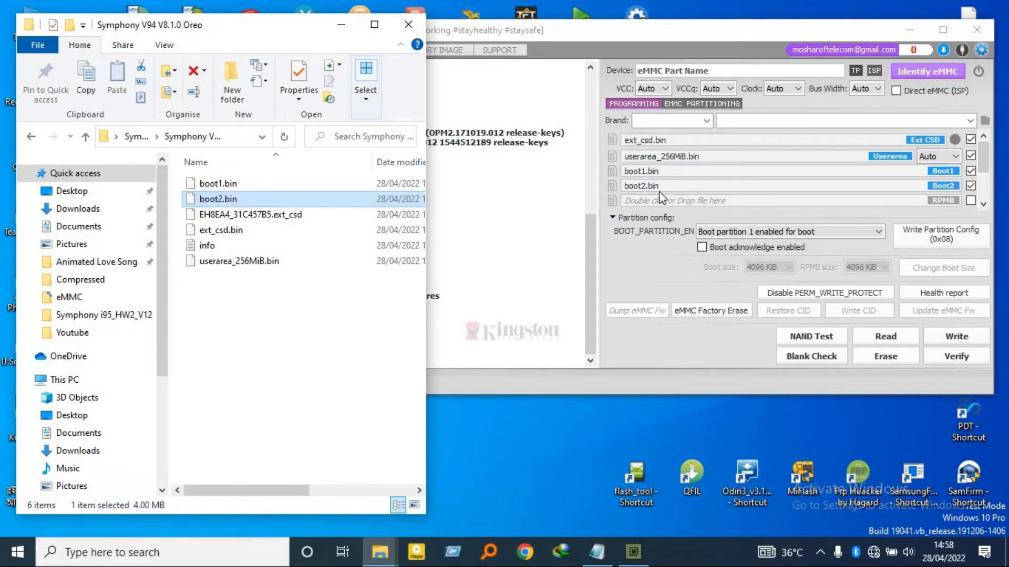
Minimize the firmware folder, maximize the toolbox, and write the loaded Ext CSD, Userarea, Boot1 and Boot2 files to the eMMC
{"action": "left_click", "coordinate": [341, 24]}
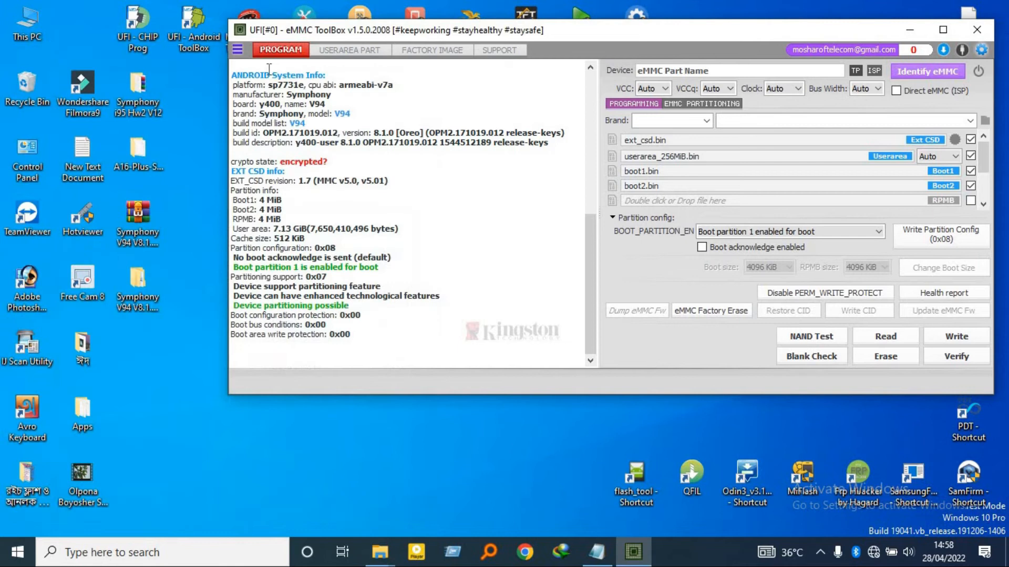
{"action": "left_click", "coordinate": [942, 30]}
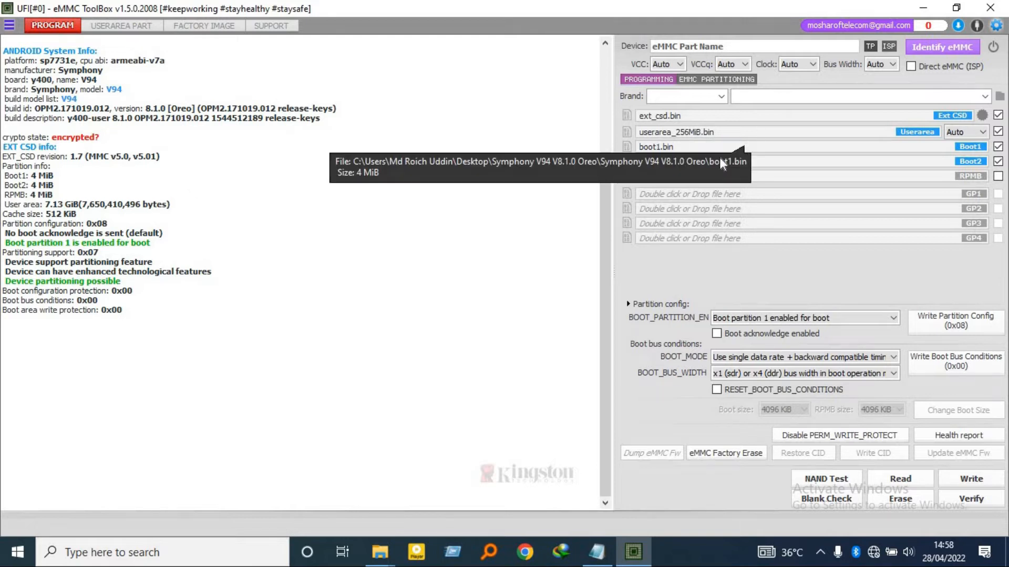
{"action": "left_click", "coordinate": [965, 482]}
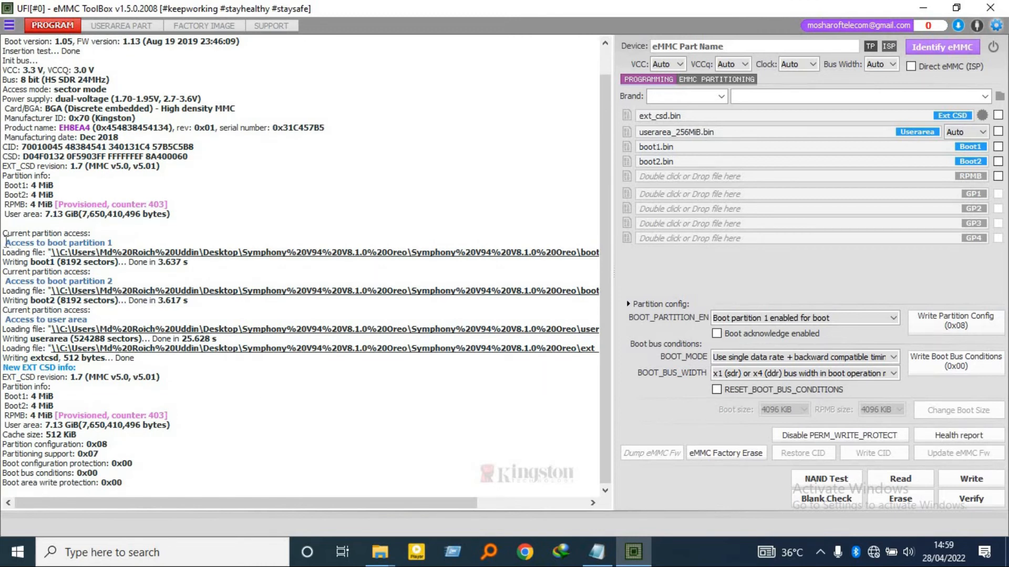
Examine the write log entries for boot partition 1, boot partition 2, the user area and the Ext CSD
{"action": "left_click_drag", "start_coordinate": [6, 243], "coordinate": [95, 243]}
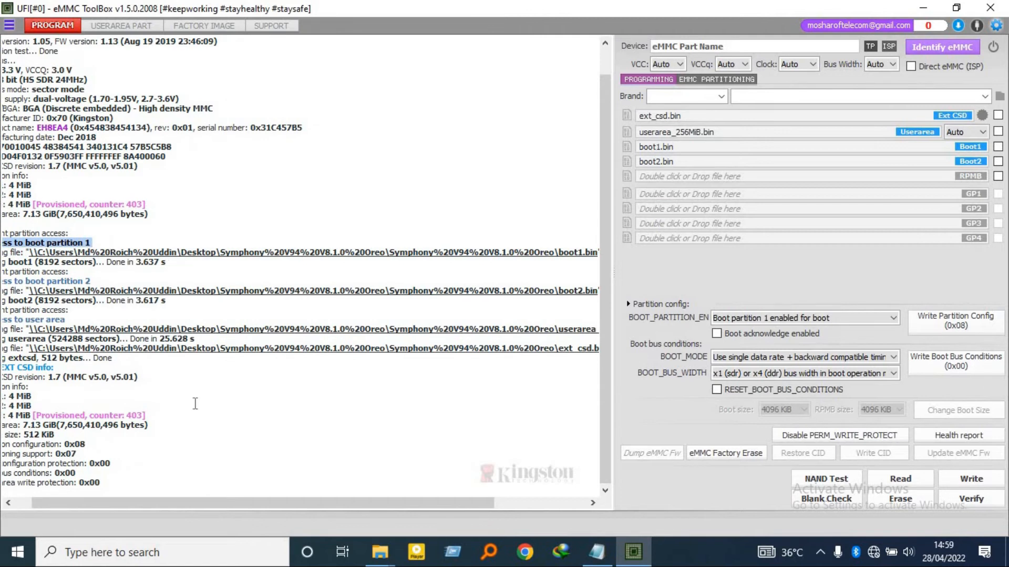
{"action": "left_click_drag", "start_coordinate": [222, 507], "coordinate": [193, 507]}
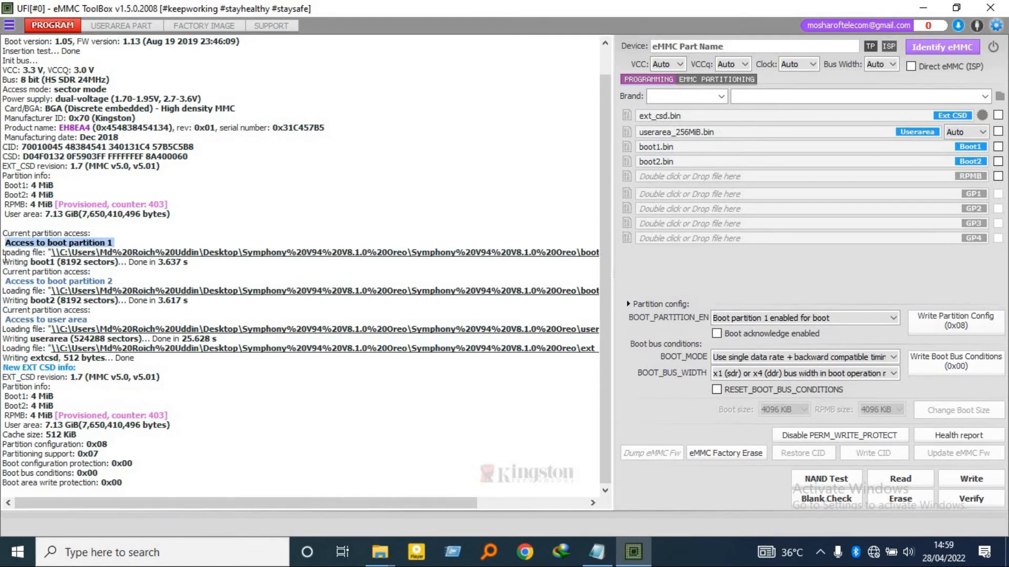
{"action": "left_click_drag", "start_coordinate": [130, 262], "coordinate": [187, 271]}
{"action": "left_click_drag", "start_coordinate": [8, 282], "coordinate": [167, 311]}
{"action": "scroll", "coordinate": [113, 444], "scroll_direction": "up", "scroll_amount": 1}
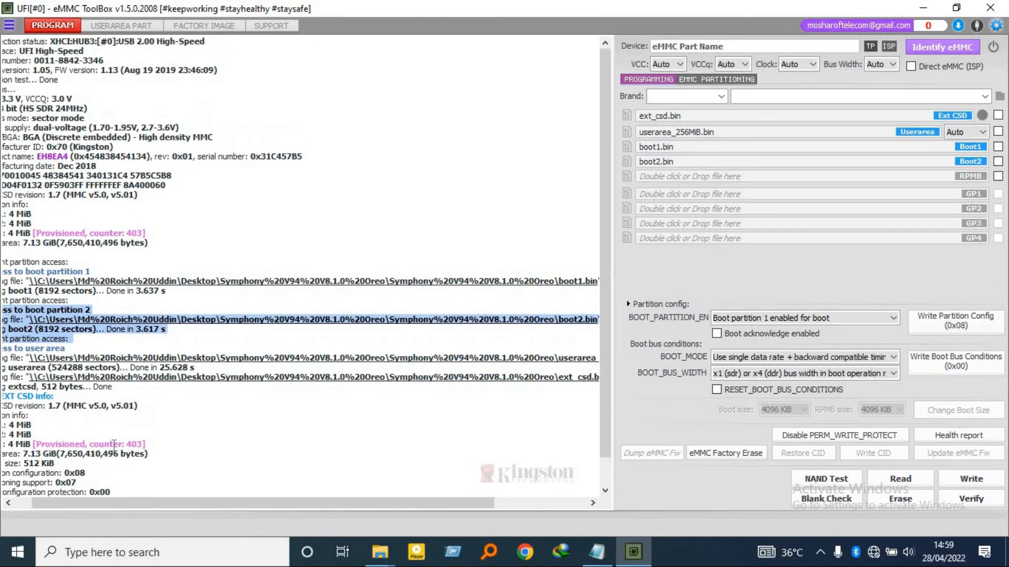
{"action": "left_click_drag", "start_coordinate": [129, 504], "coordinate": [27, 387]}
{"action": "left_click", "coordinate": [5, 349]}
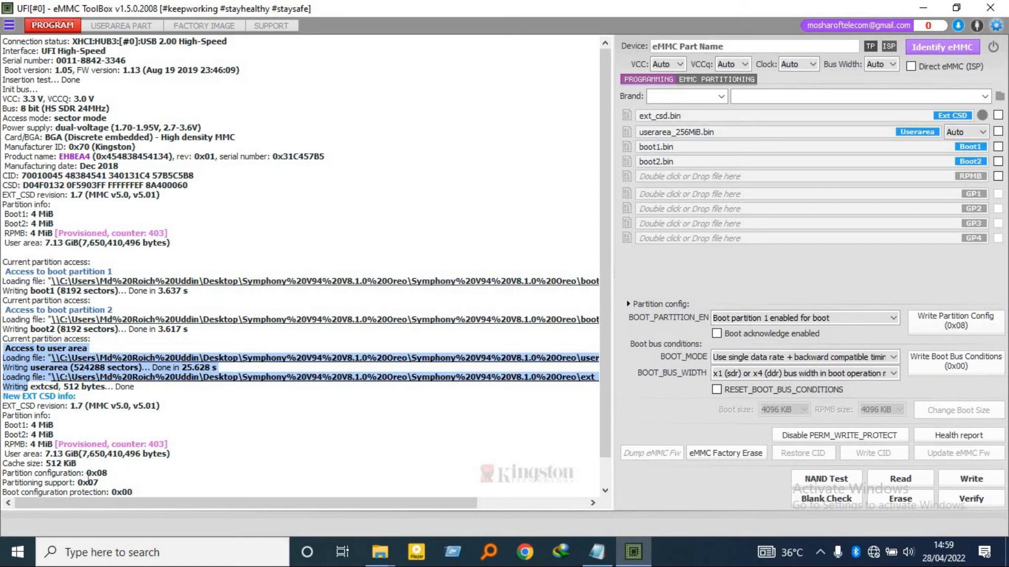
{"action": "scroll", "coordinate": [70, 418], "scroll_direction": "down", "scroll_amount": 1}
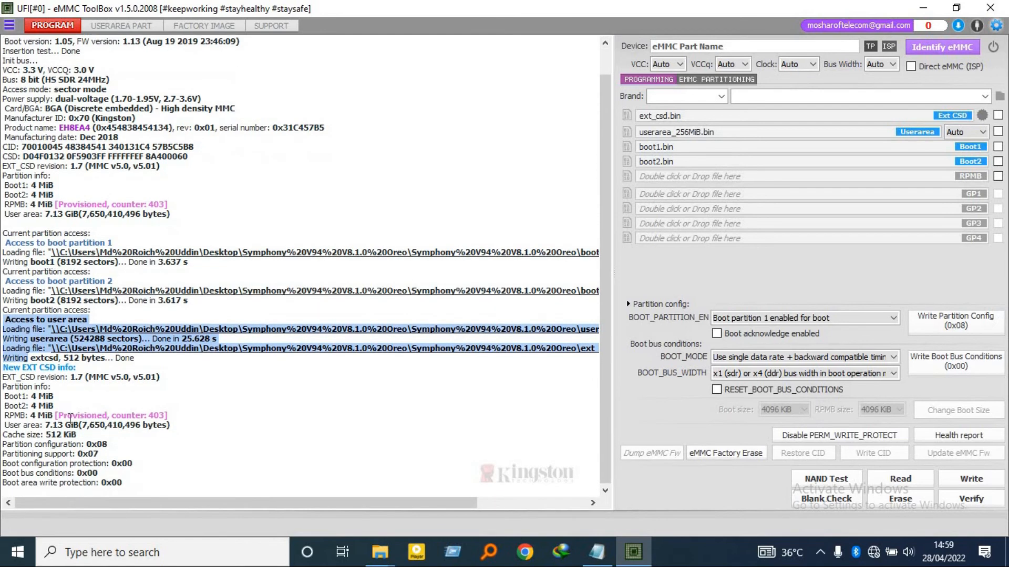
{"action": "scroll", "coordinate": [341, 341], "scroll_direction": "up", "scroll_amount": 1}
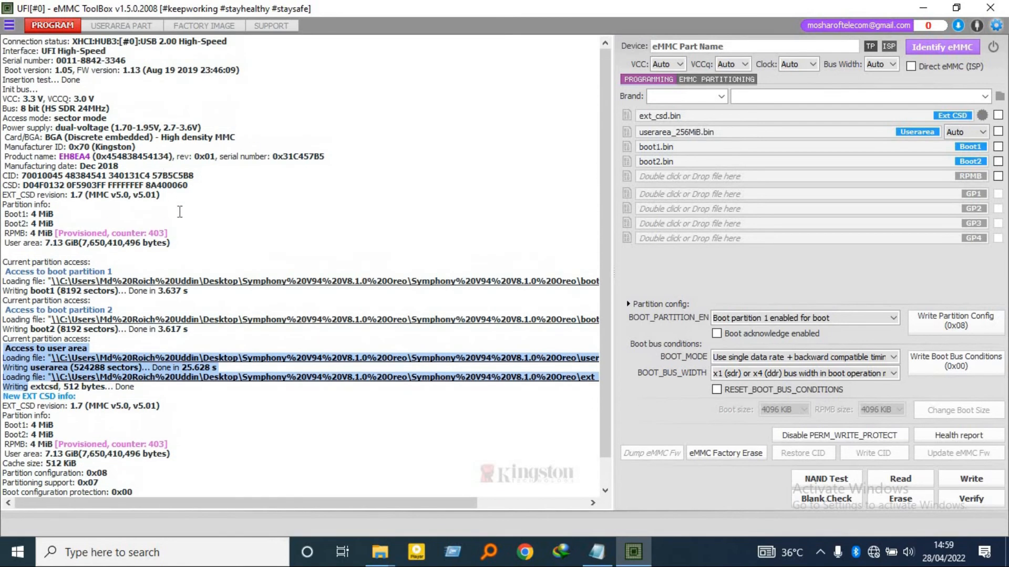
Identify the eMMC again to recheck the device information, and restore the toolbox to a smaller window
{"action": "left_click", "coordinate": [917, 44]}
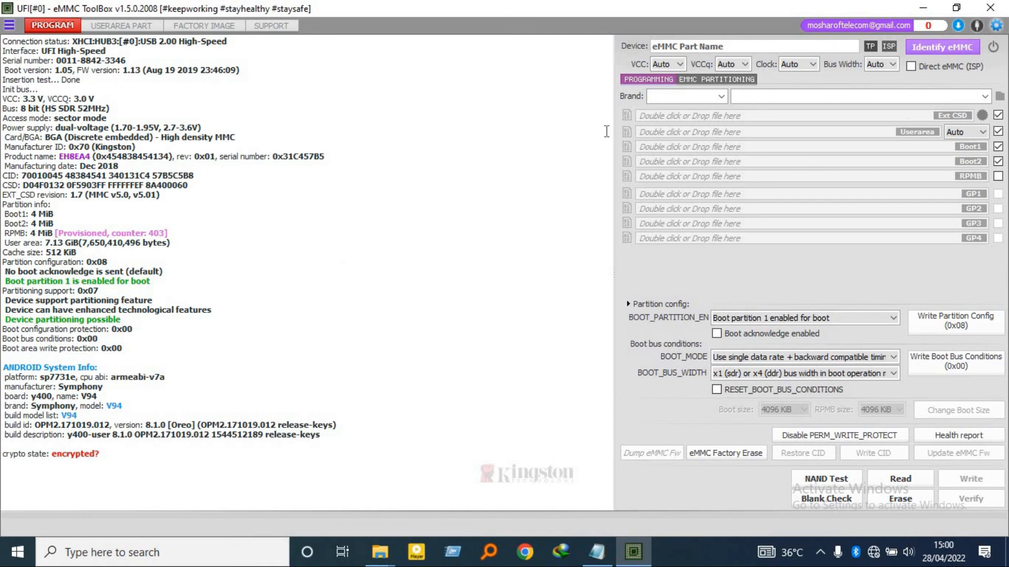
{"action": "left_click", "coordinate": [954, 9]}
{"action": "left_click_drag", "start_coordinate": [669, 32], "coordinate": [661, 48]}
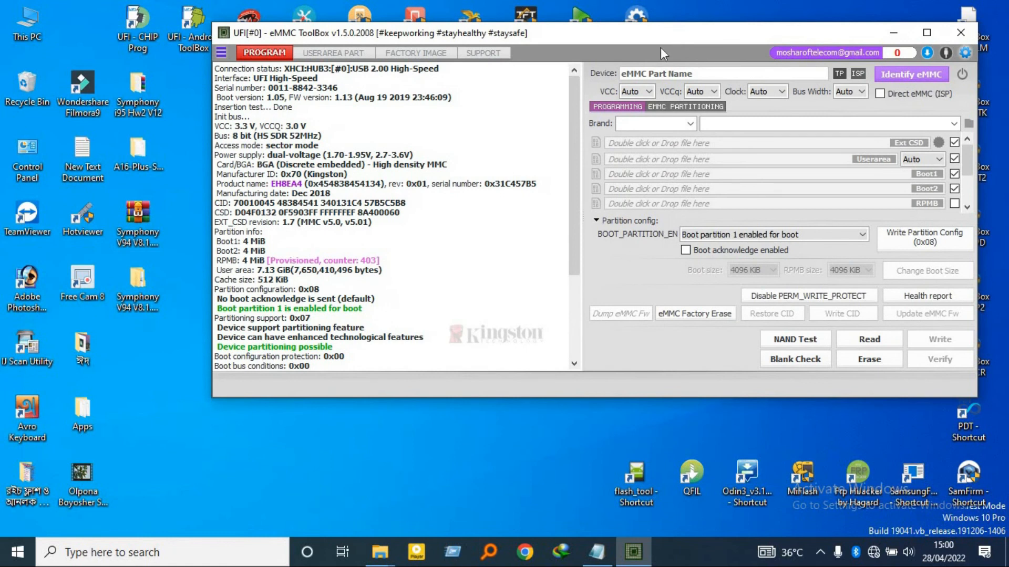
{"action": "right_click", "coordinate": [139, 355]}
{"action": "left_click", "coordinate": [160, 399]}
{"action": "right_click", "coordinate": [141, 373]}
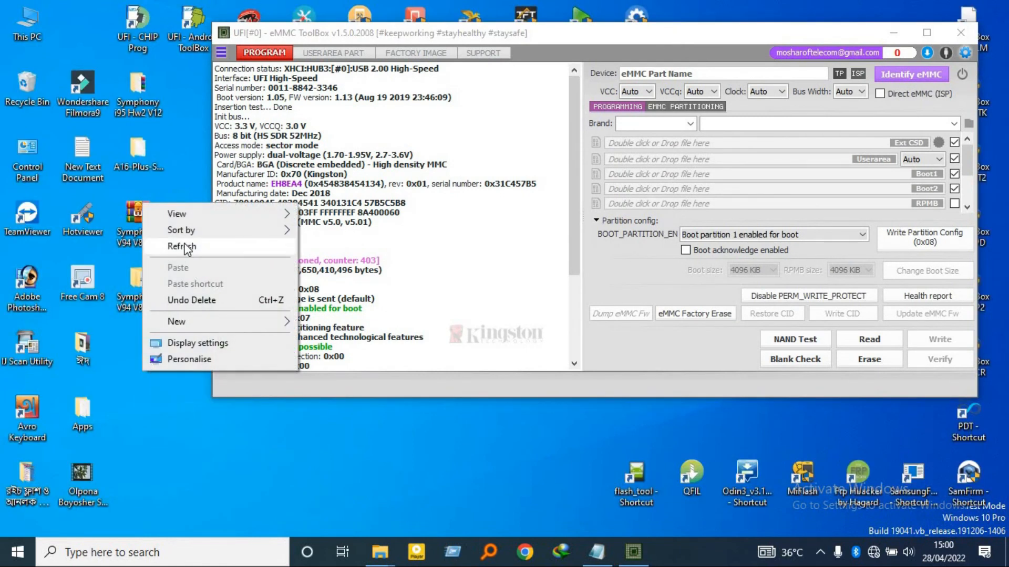
{"action": "left_click", "coordinate": [184, 247]}
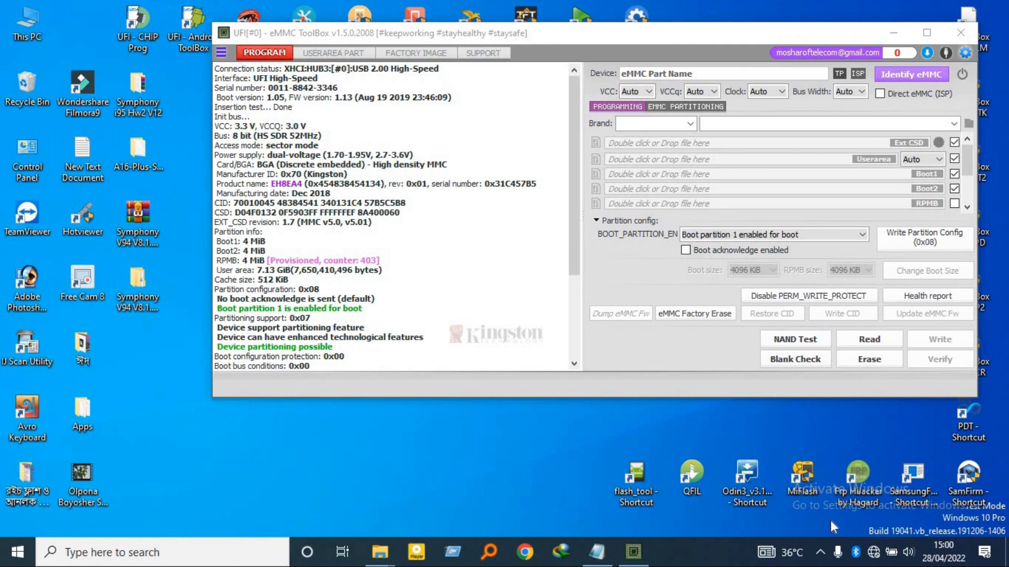
{"action": "left_click", "coordinate": [820, 552]}
{"action": "right_click", "coordinate": [813, 496]}
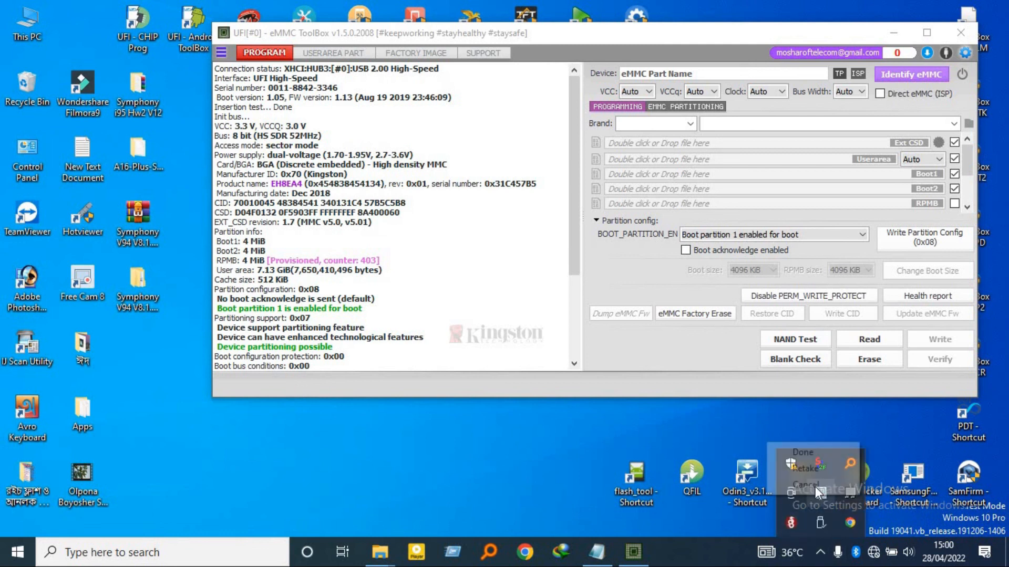